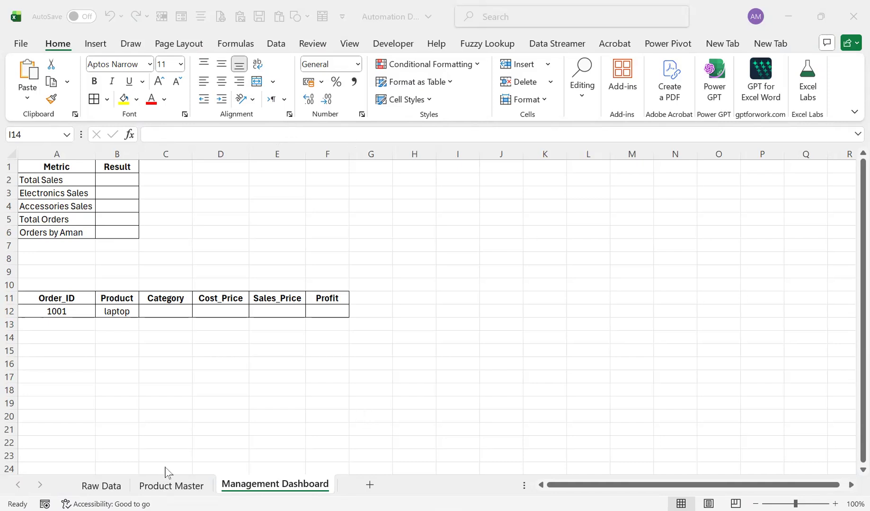
# Examine the product table on the Product Master sheet and the order lookup row on the Management Dashboard sheet
pyautogui.click(154, 485)
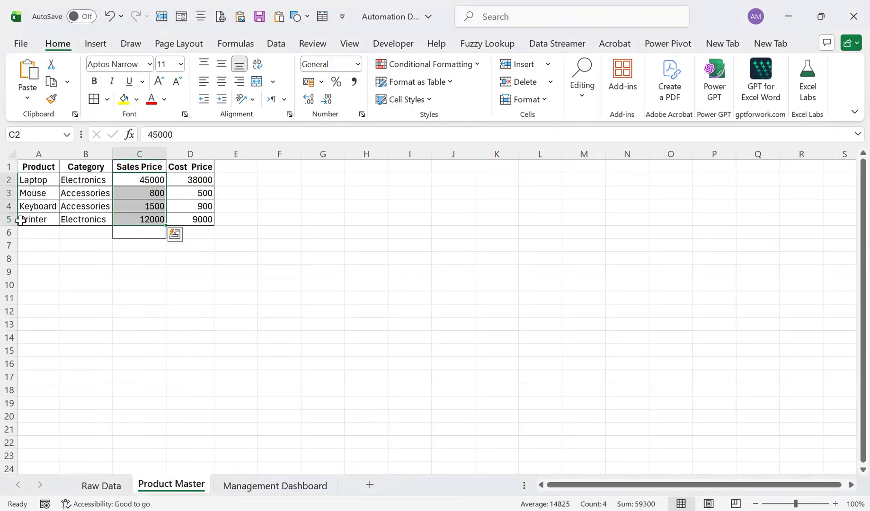
pyautogui.moveTo(26, 160); pyautogui.dragTo(200, 219)
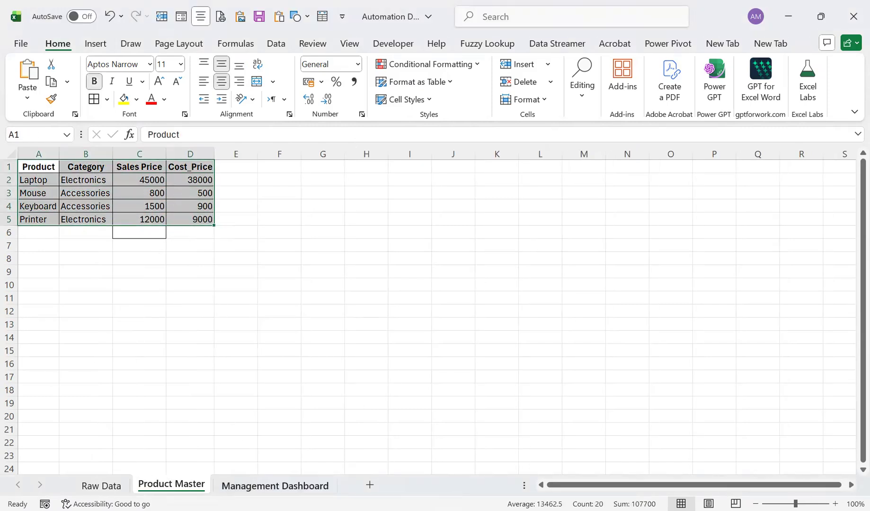
pyautogui.click(251, 483)
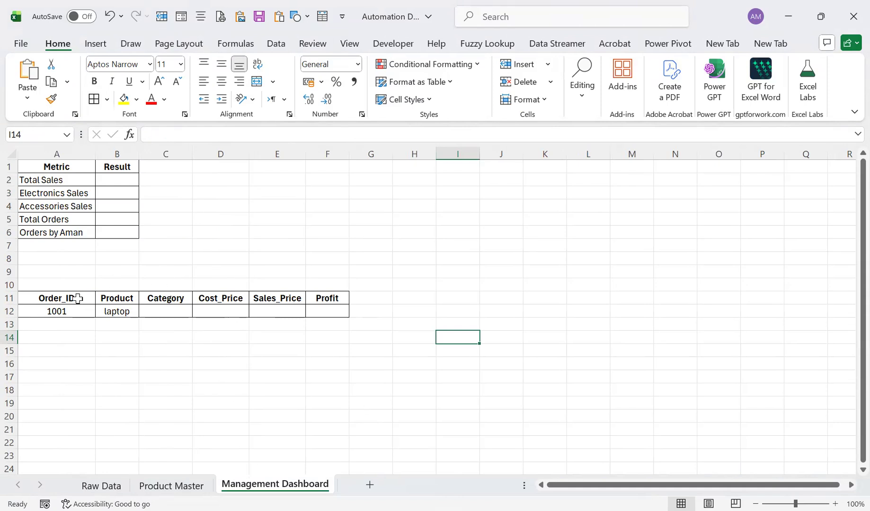
pyautogui.moveTo(65, 299); pyautogui.dragTo(343, 317)
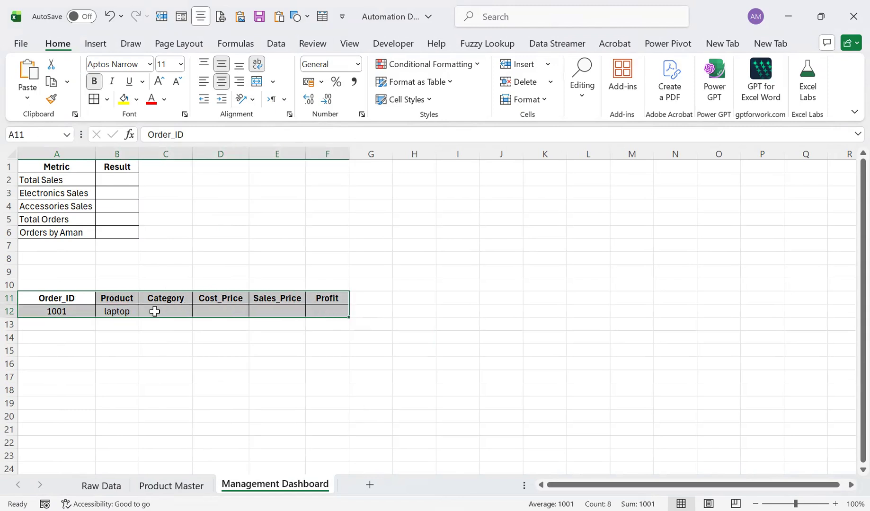
pyautogui.click(145, 313)
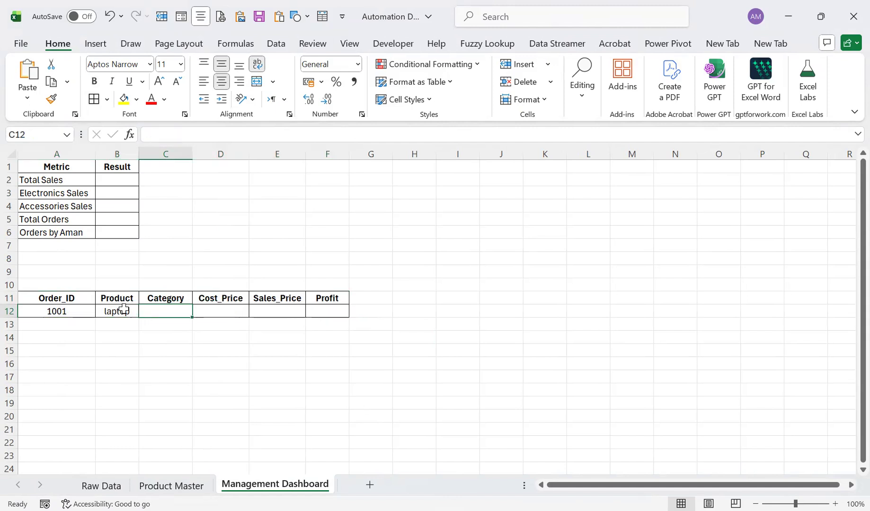
pyautogui.click(124, 310)
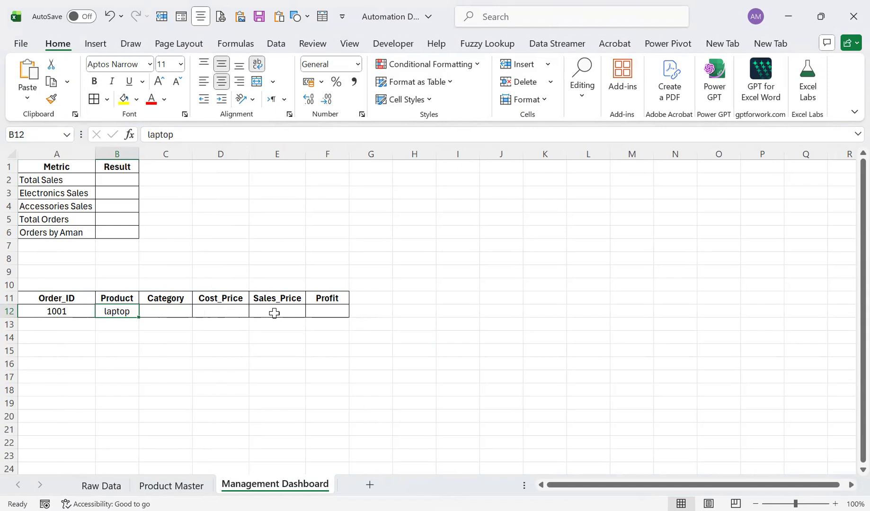
# In Category cell C12, start a VLOOKUP with B12 as lookup value and 'Product Master'!$A$2:$D$5 as the absolute table array
pyautogui.click(163, 312)
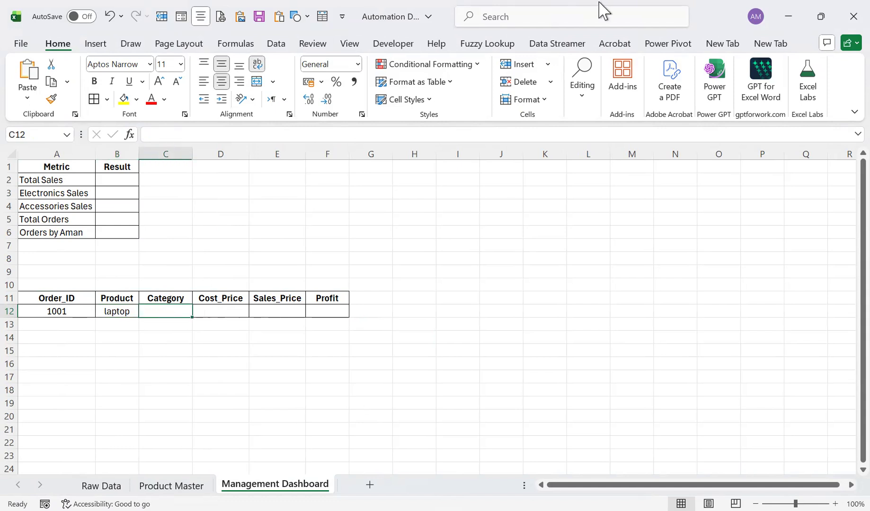
pyautogui.write('=')
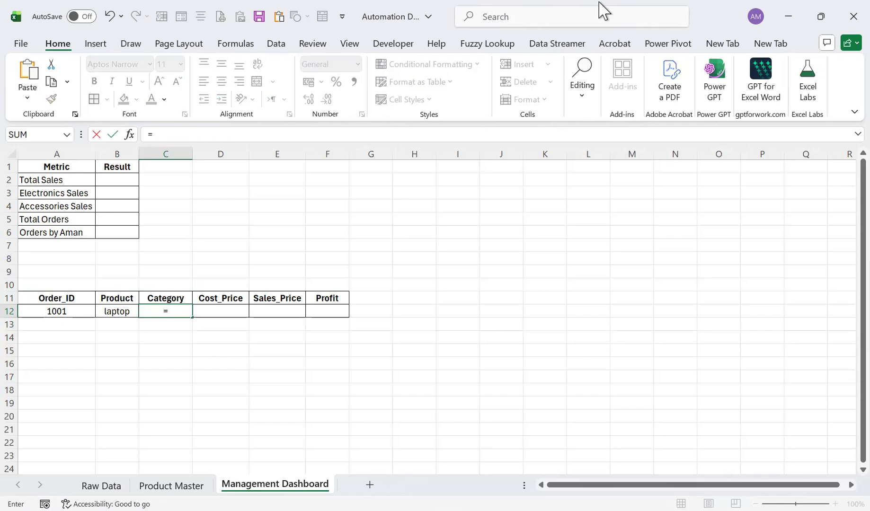
pyautogui.write('VLOOKUP(')
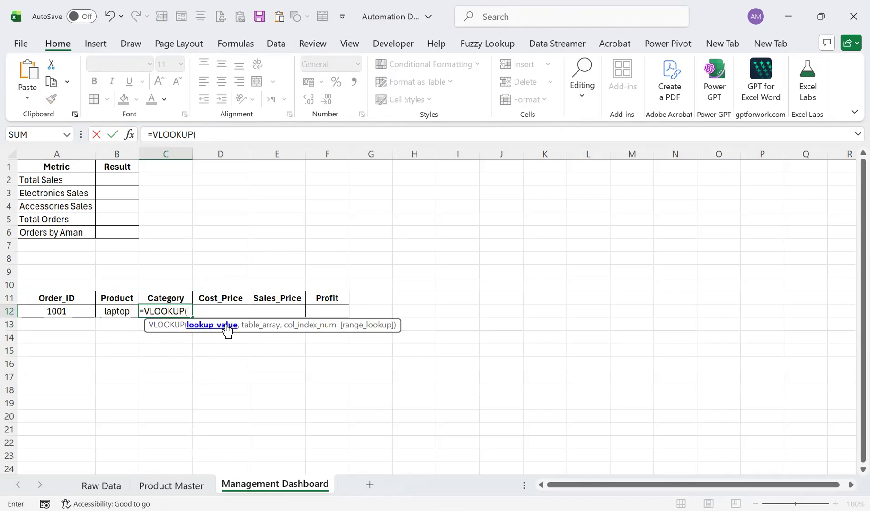
pyautogui.click(109, 316)
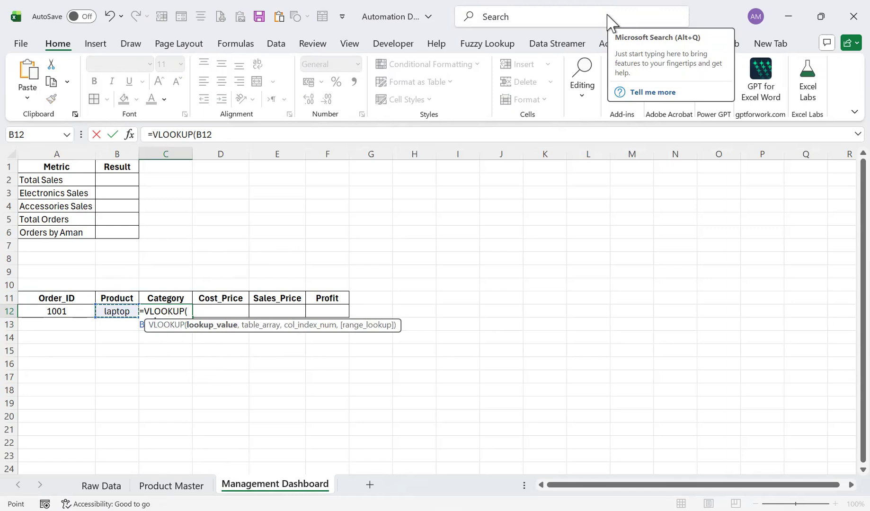
pyautogui.write(',')
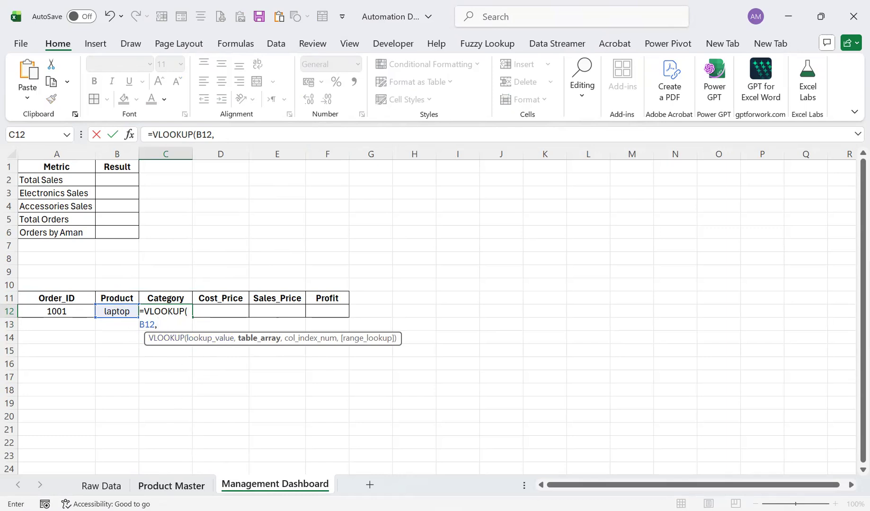
pyautogui.click(171, 485)
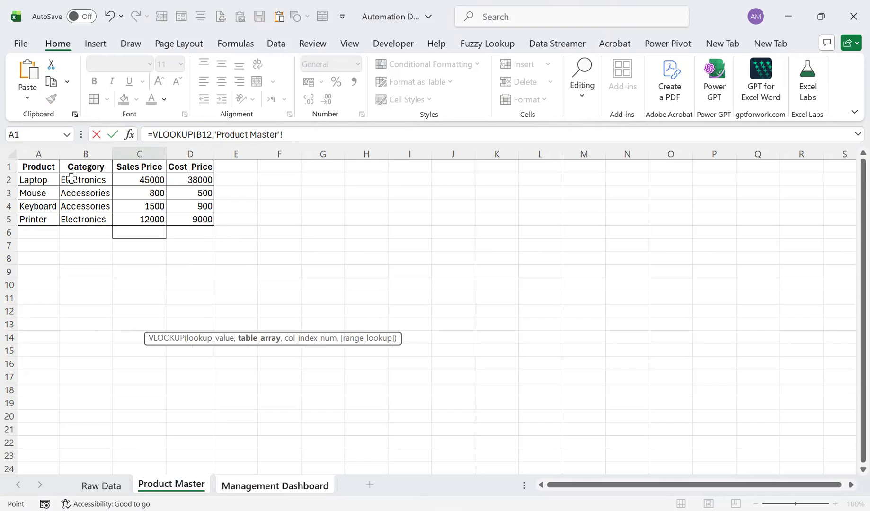
pyautogui.moveTo(34, 182); pyautogui.dragTo(186, 216)
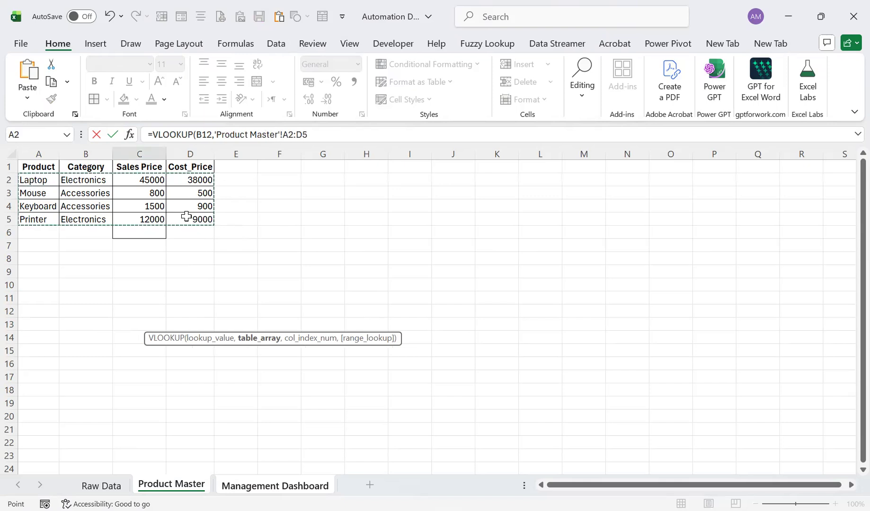
pyautogui.press('F4')
pyautogui.write(',')
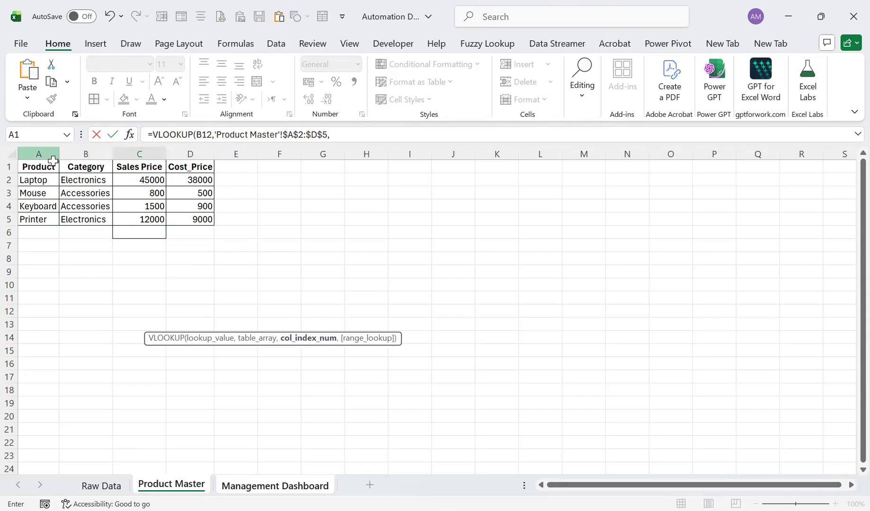
# Complete the Category VLOOKUP in C12 with column index 2 and range lookup 0 for an exact match
pyautogui.click(371, 137)
pyautogui.write('2')
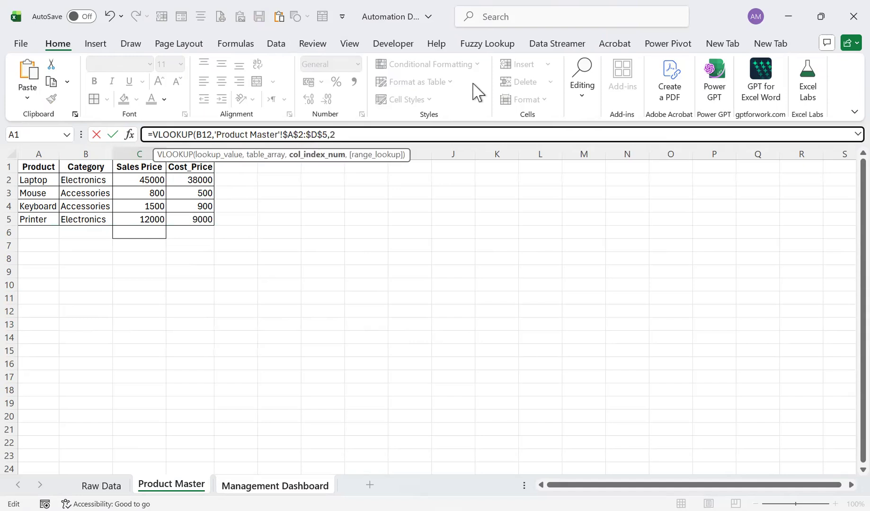
pyautogui.write(',')
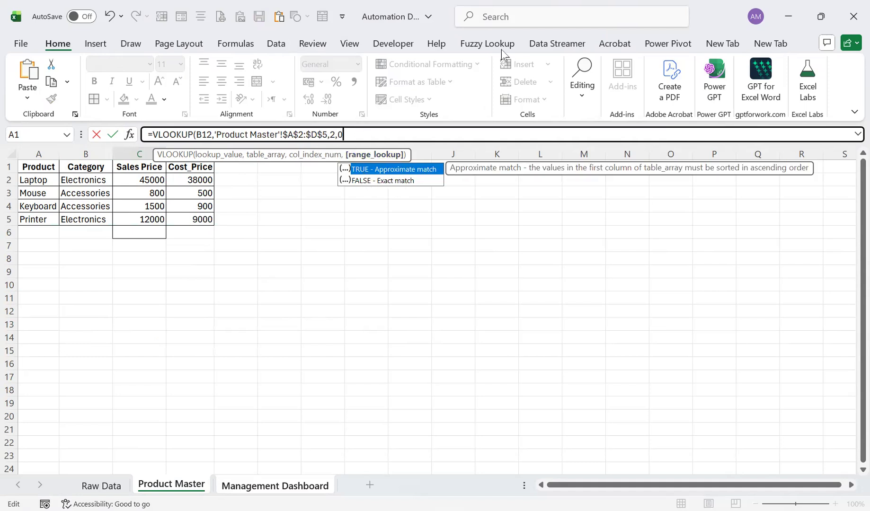
pyautogui.write('0)')
pyautogui.press('Return')
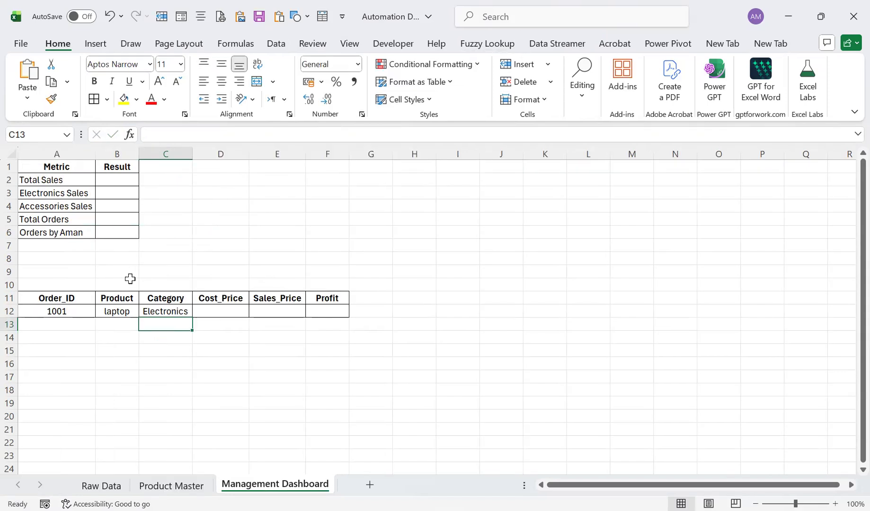
pyautogui.click(146, 311)
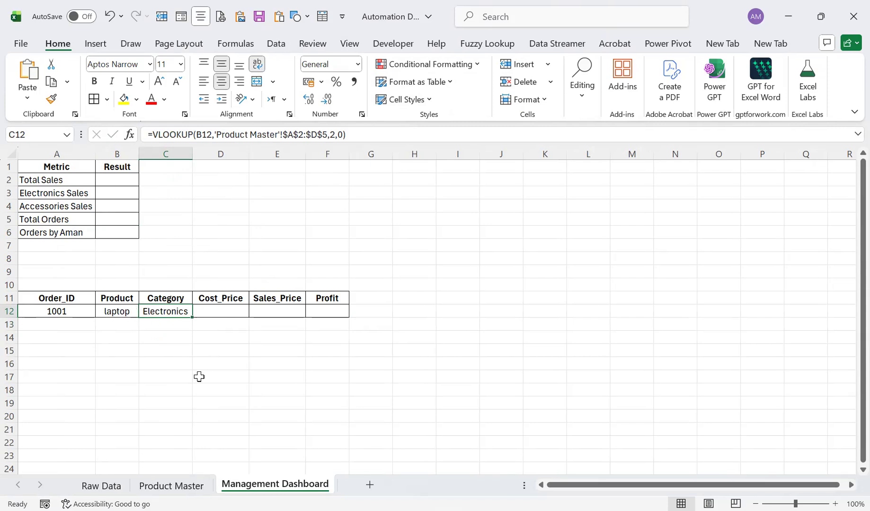
# In Cost_Price cell D12, start a VLOOKUP with lookup value B12 and the absolute table array 'Product Master'!$A$2:$D$5
pyautogui.click(205, 313)
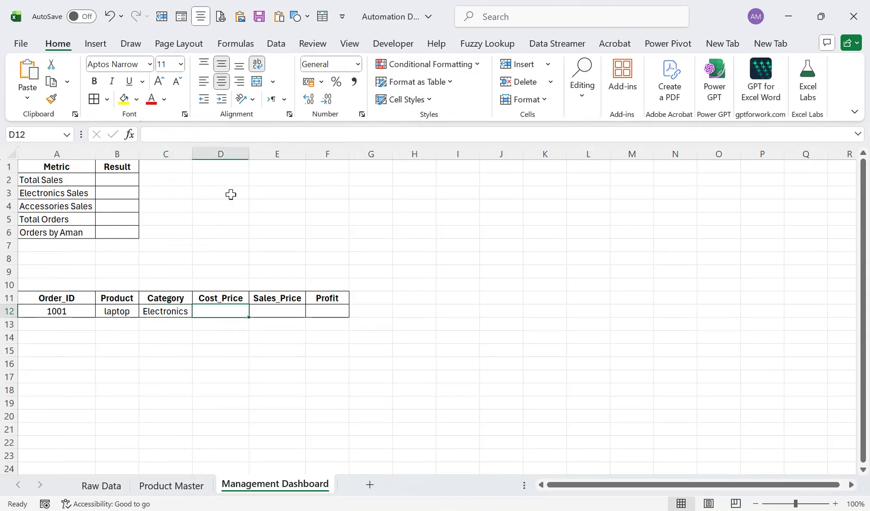
pyautogui.write('=')
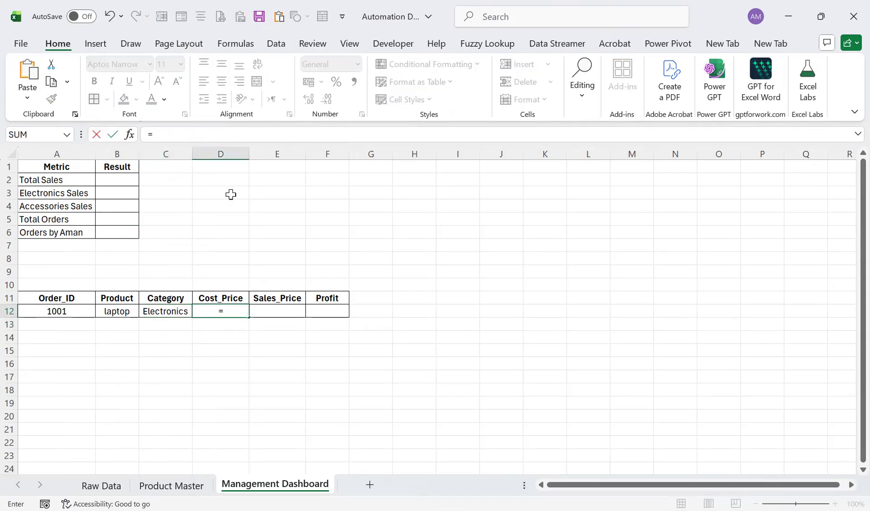
pyautogui.write('vlol')
pyautogui.press('BackSpace')
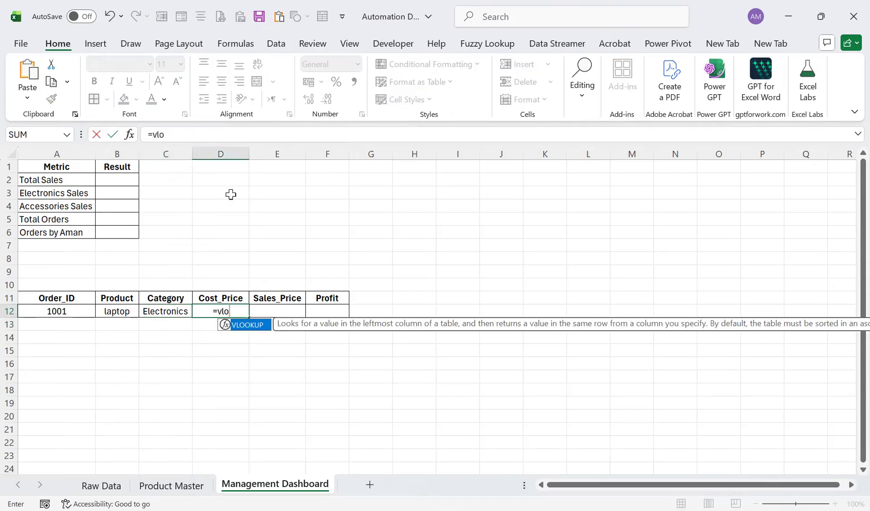
pyautogui.press('Tab')
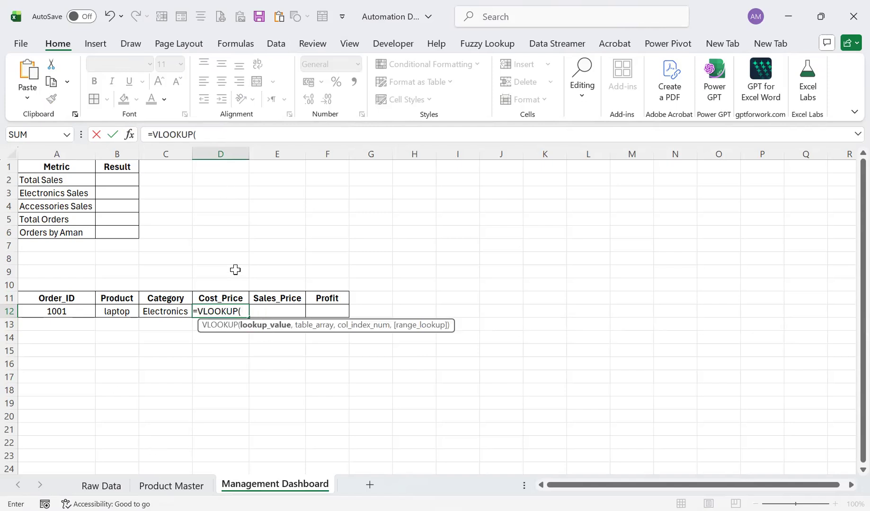
pyautogui.click(122, 312)
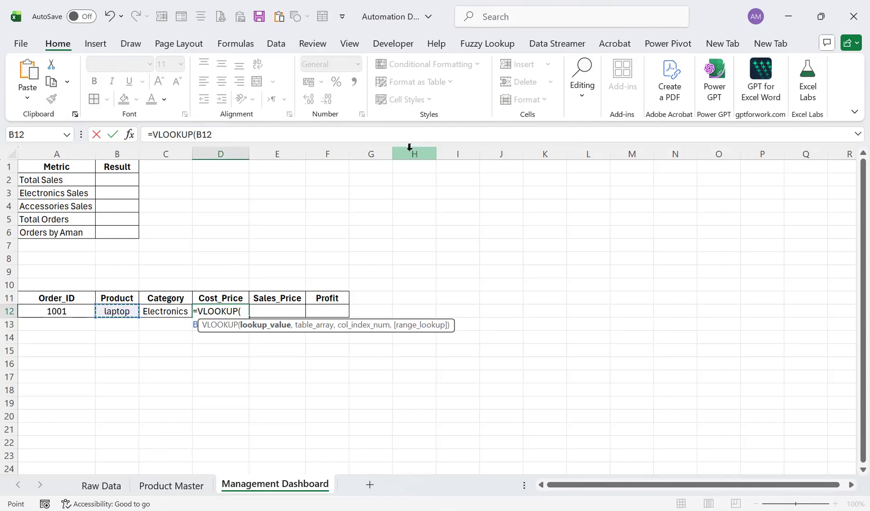
pyautogui.write(',')
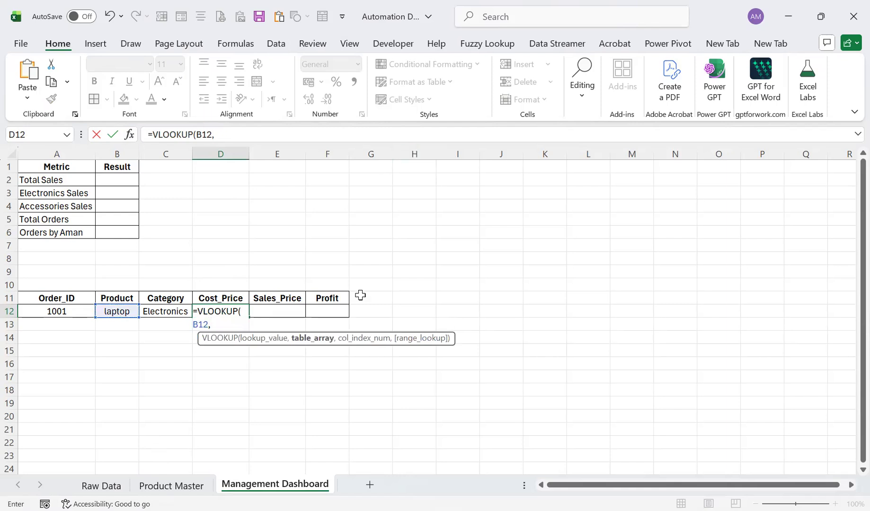
pyautogui.click(173, 485)
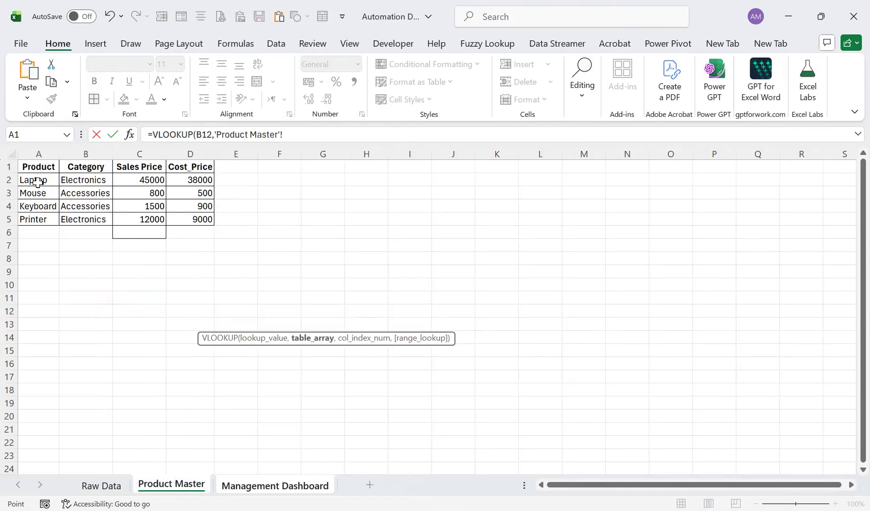
pyautogui.moveTo(50, 180); pyautogui.dragTo(56, 192)
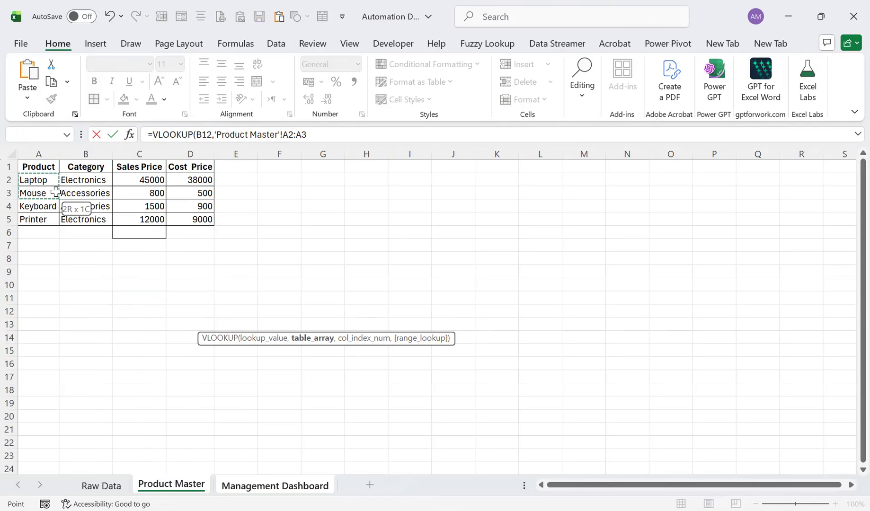
pyautogui.keyDown('shift'); pyautogui.click(191, 218); pyautogui.keyUp('shift')
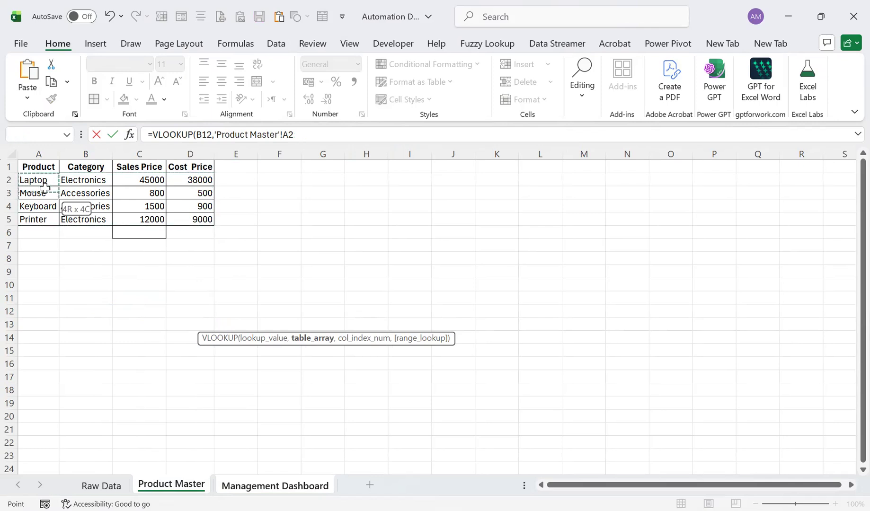
pyautogui.moveTo(192, 214); pyautogui.dragTo(194, 217)
pyautogui.press('F4')
pyautogui.write(',')
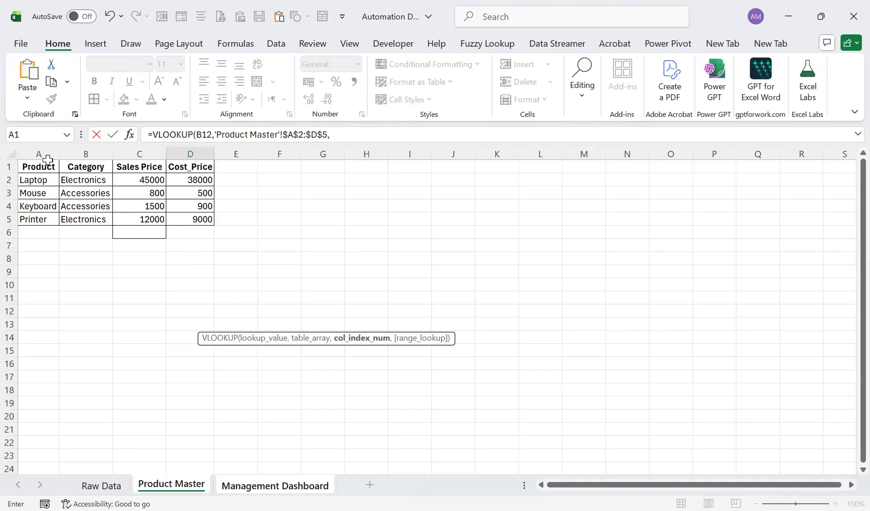
# Complete the Cost_Price VLOOKUP in D12 with column index 4 and range lookup 0
pyautogui.write('4,0')
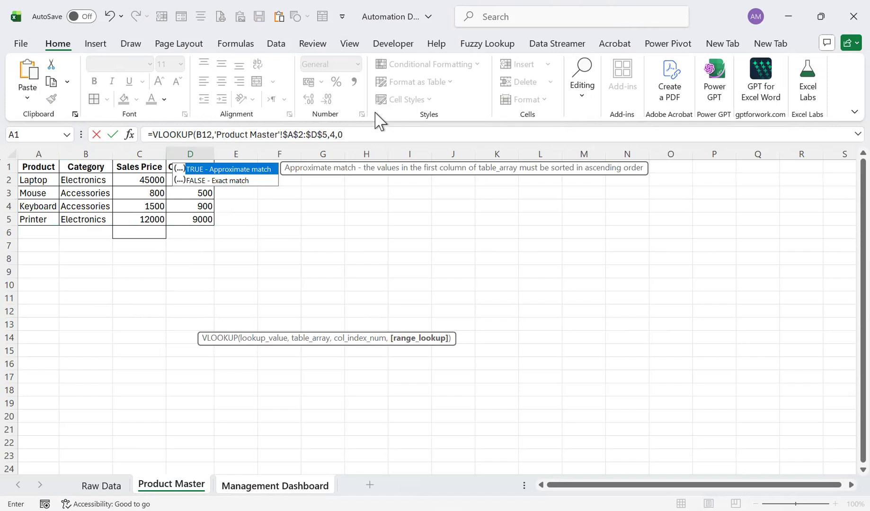
pyautogui.write(')')
pyautogui.press('Return')
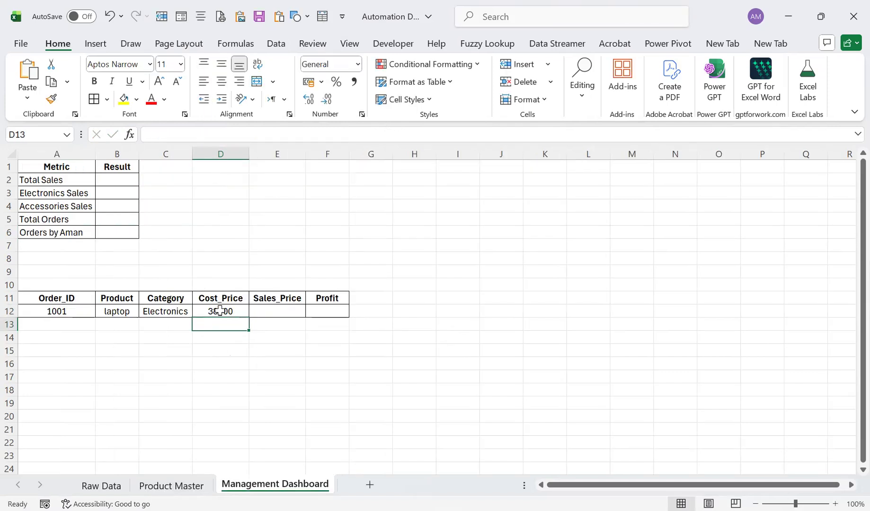
pyautogui.click(262, 307)
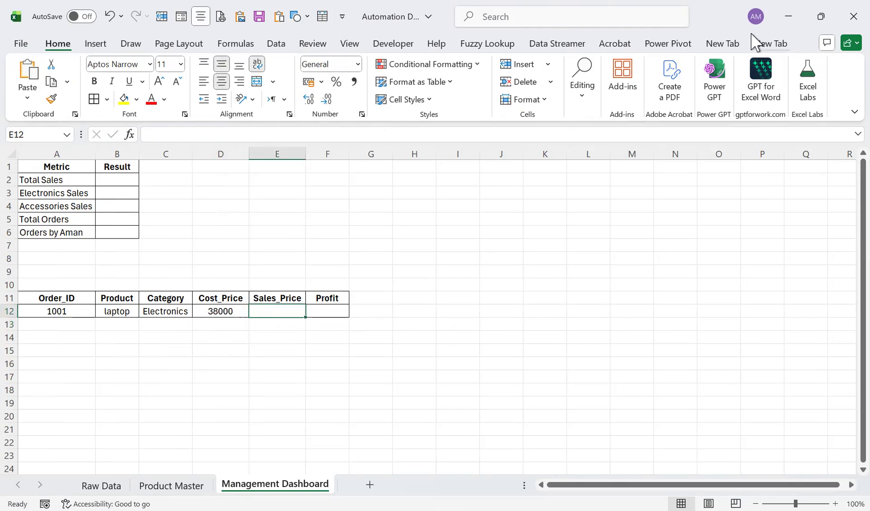
pyautogui.write('=')
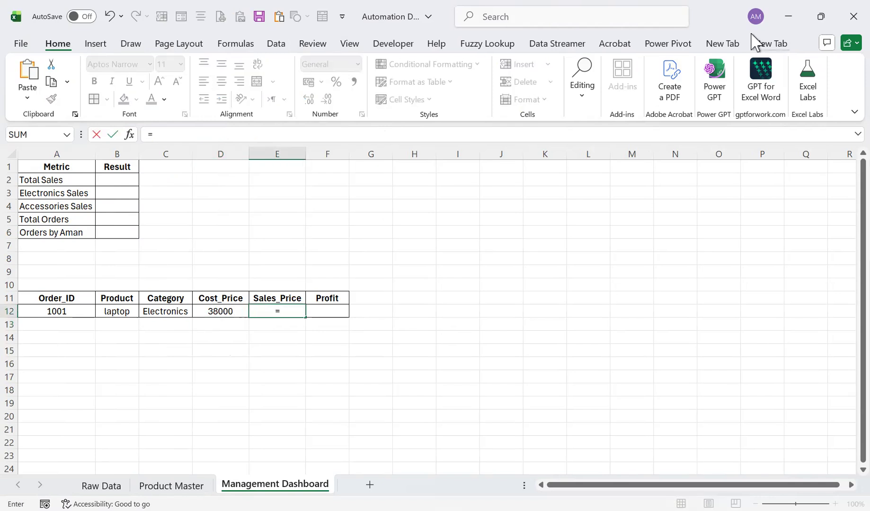
pyautogui.write('vlo0')
pyautogui.press('Tab')
pyautogui.press('Left')
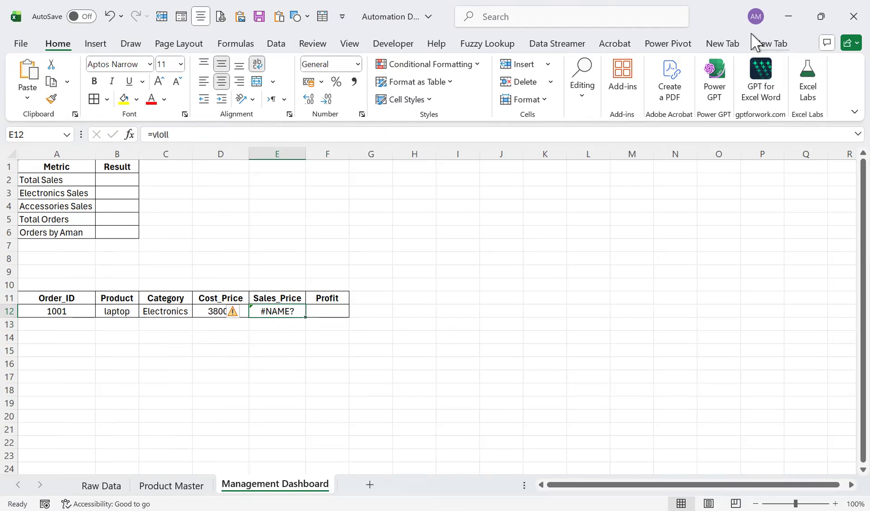
# In Sales_Price cell E12, start a VLOOKUP with lookup value B12 and the absolute table array 'Product Master'!$A$2:$D$5
pyautogui.write('=')
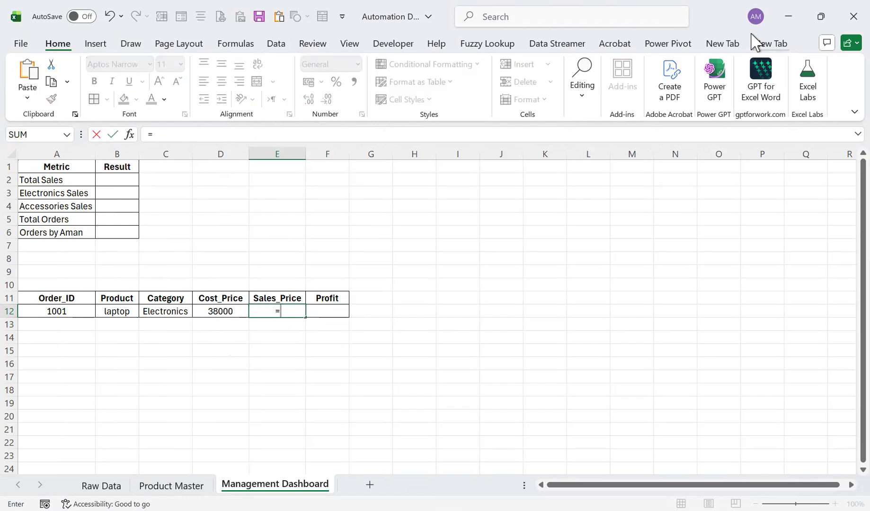
pyautogui.write('VLOOKUP(')
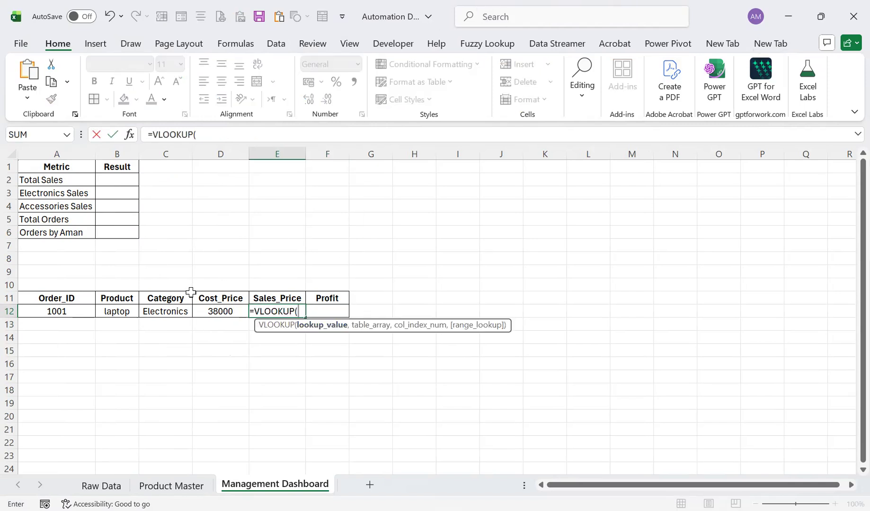
pyautogui.click(122, 315)
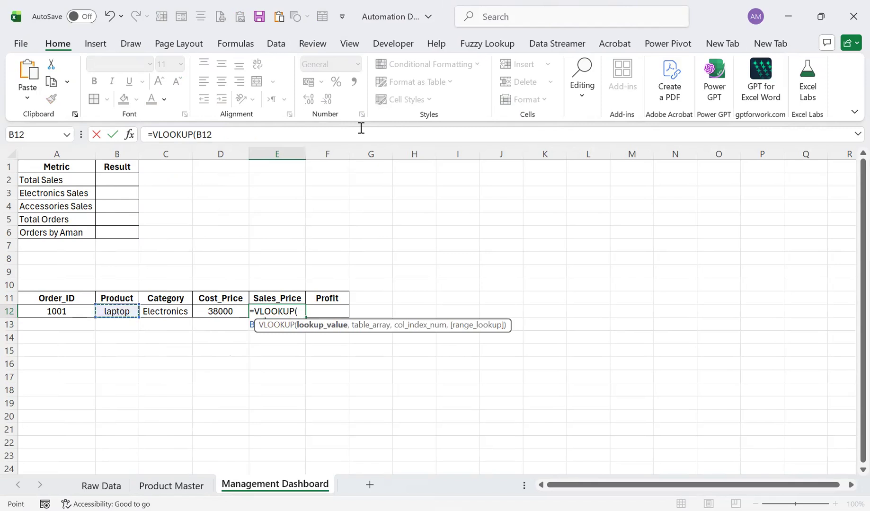
pyautogui.write(',')
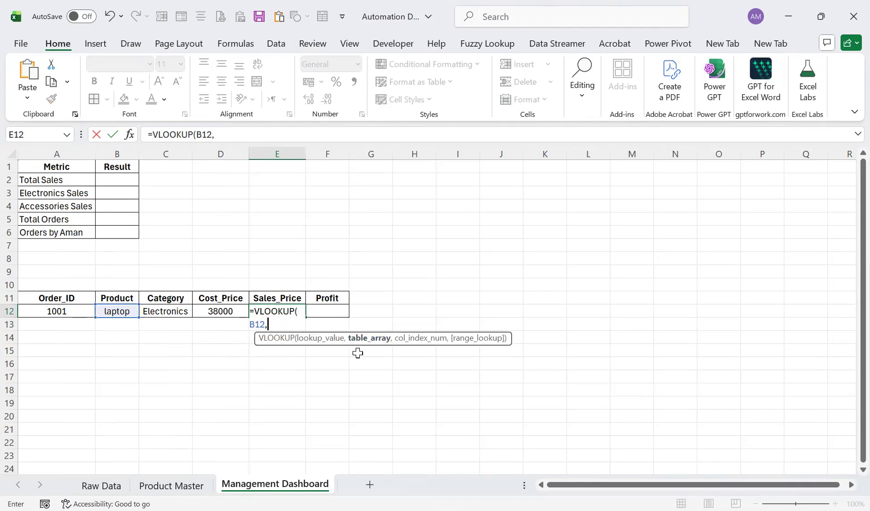
pyautogui.hotkey('ctrl', 'pageup')
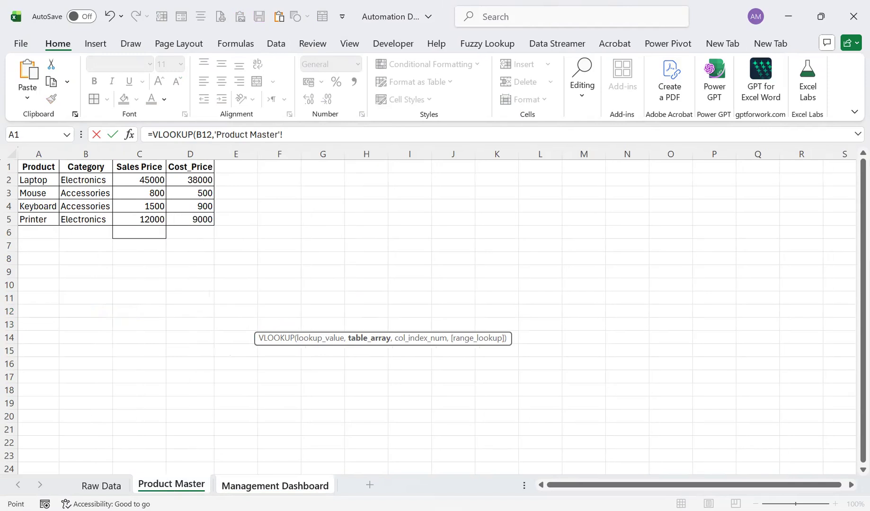
pyautogui.moveTo(34, 180); pyautogui.dragTo(186, 216)
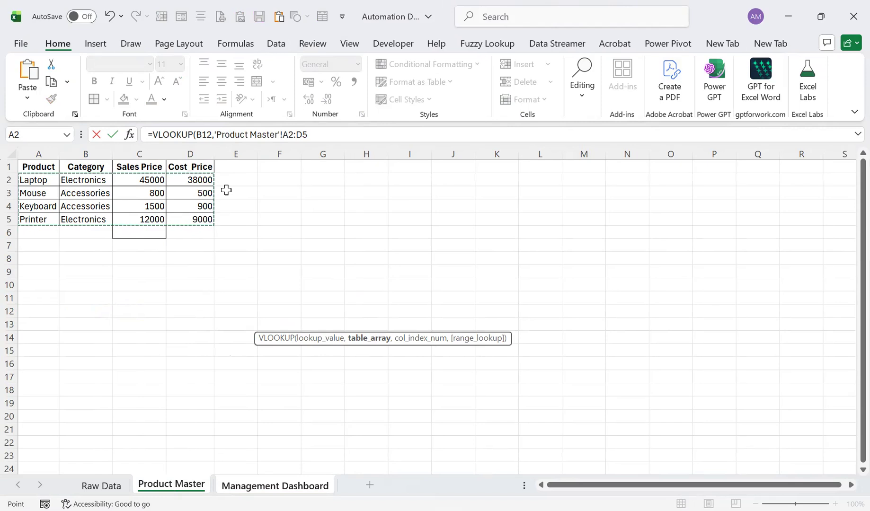
pyautogui.press('F4')
pyautogui.write(',')
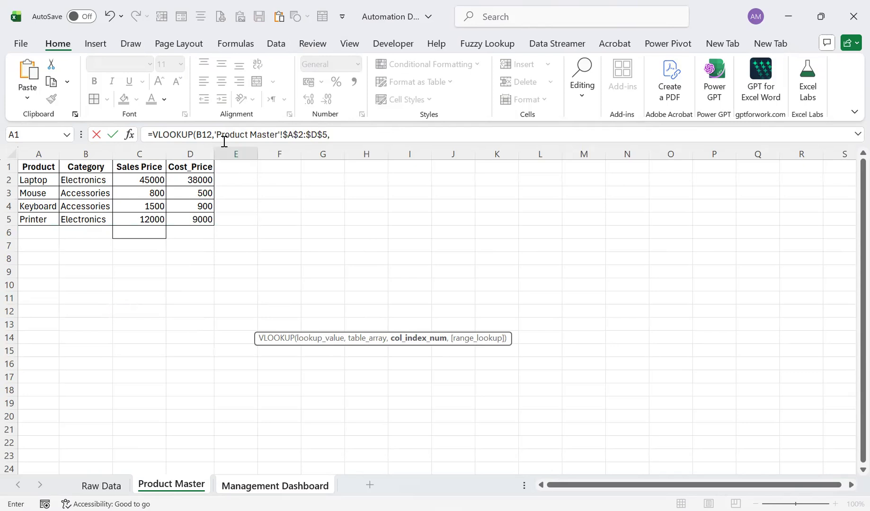
# Complete the Sales_Price VLOOKUP in E12 with column index 3 and range lookup 0 for an exact match
pyautogui.write('3,')
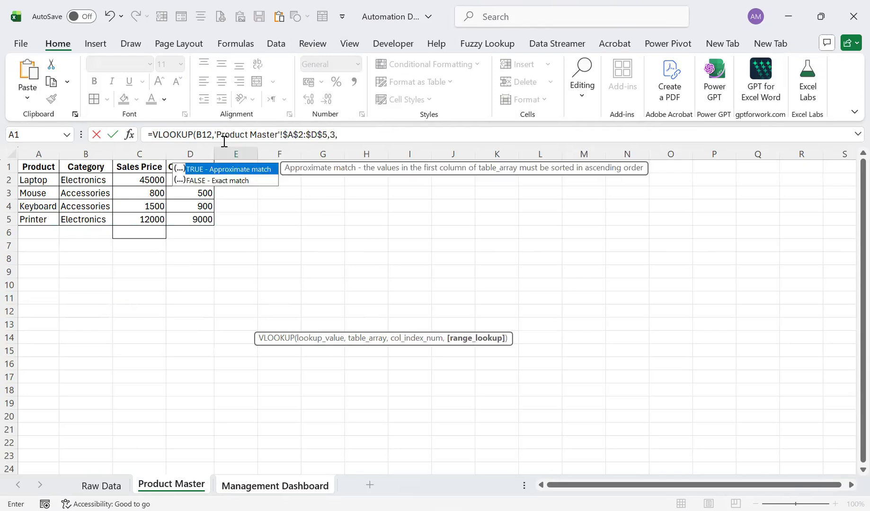
pyautogui.write('0)')
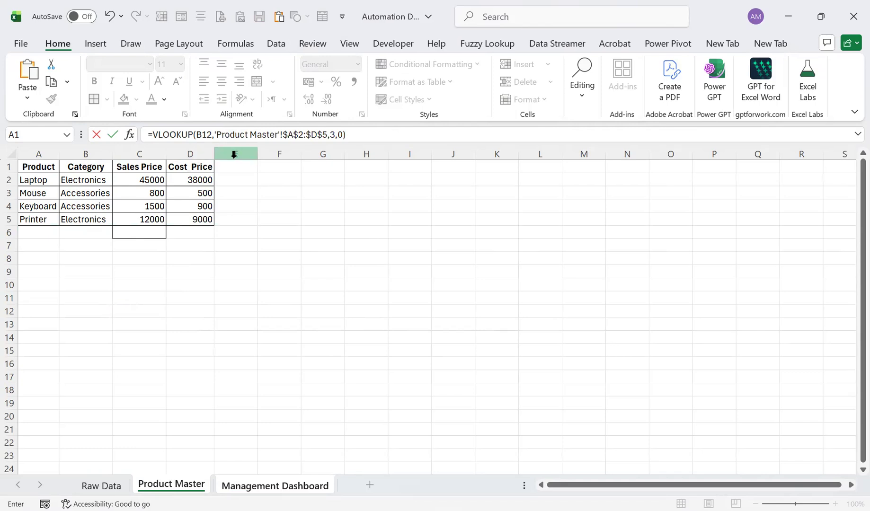
pyautogui.press('Return')
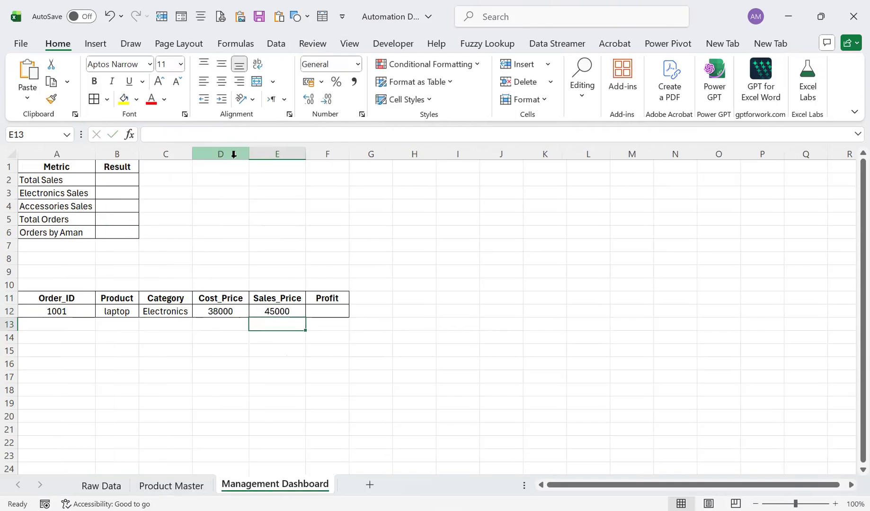
pyautogui.click(267, 310)
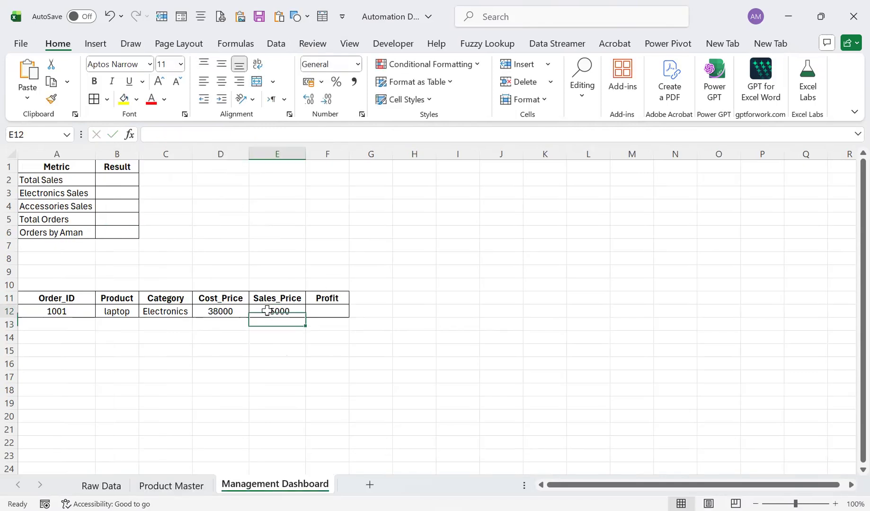
pyautogui.click(208, 311)
pyautogui.click(168, 314)
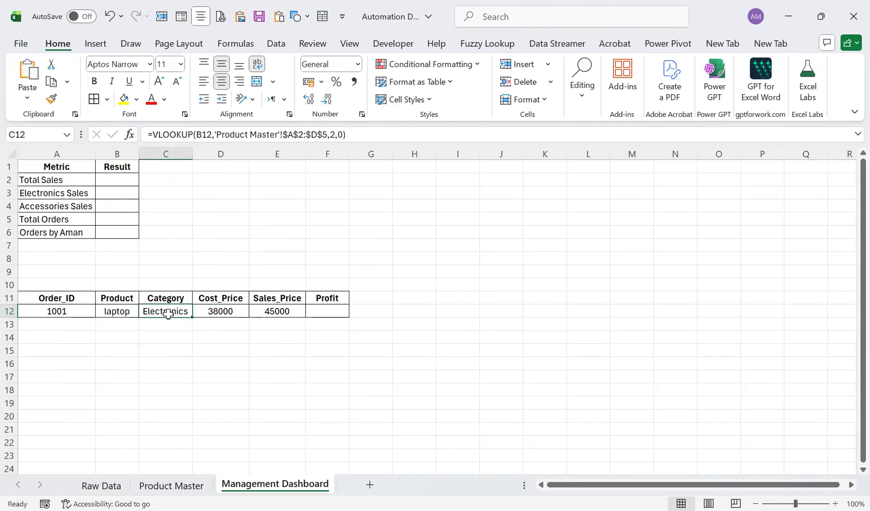
# Calculate the profit in F12 by subtracting the cost price from the sales price with =E12-D12
pyautogui.click(320, 310)
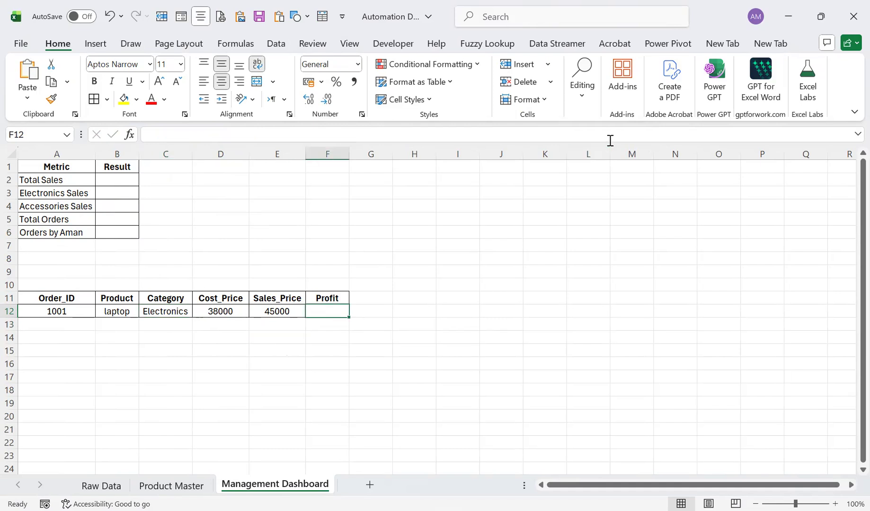
pyautogui.write('=')
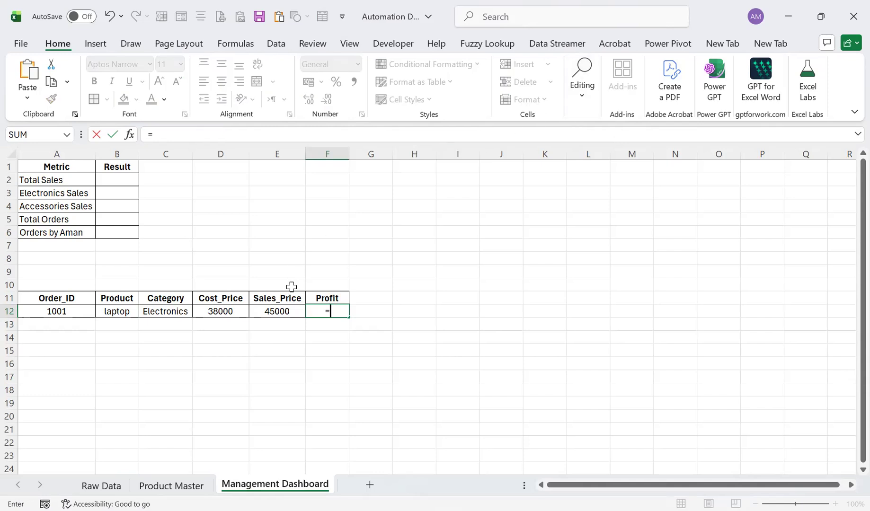
pyautogui.click(286, 310)
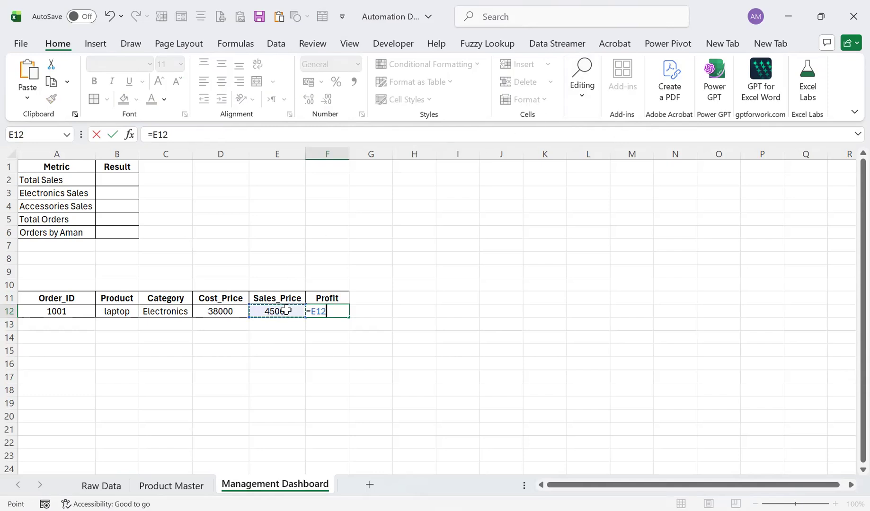
pyautogui.write('-')
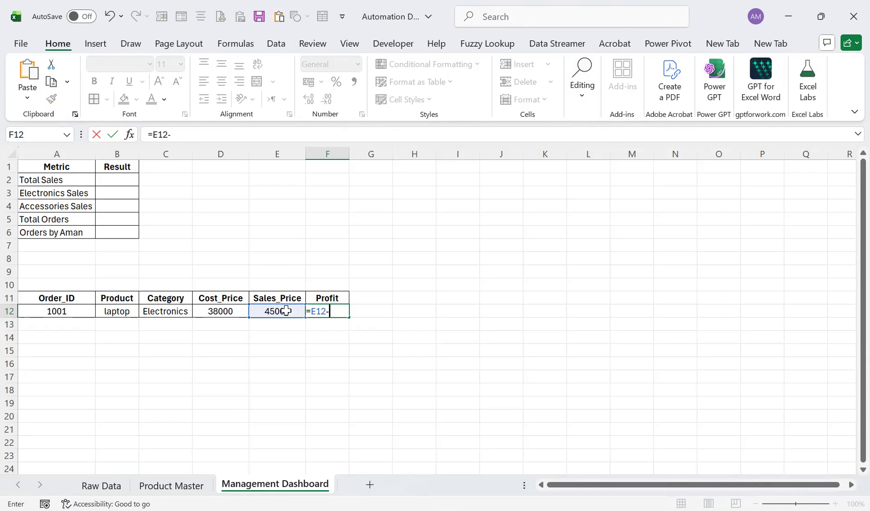
pyautogui.click(227, 313)
pyautogui.press('Return')
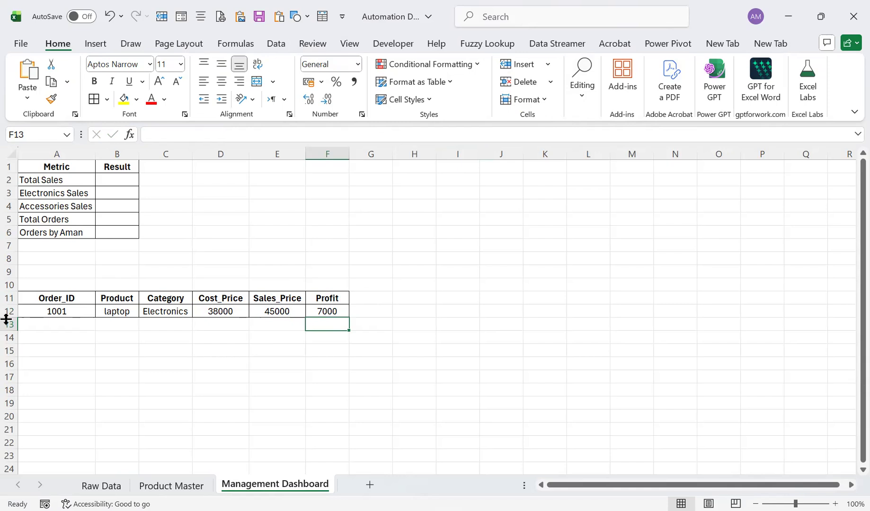
# Check the product names on the Product Master sheet and change the dashboard's product in B12 to Mouse
pyautogui.click(125, 311)
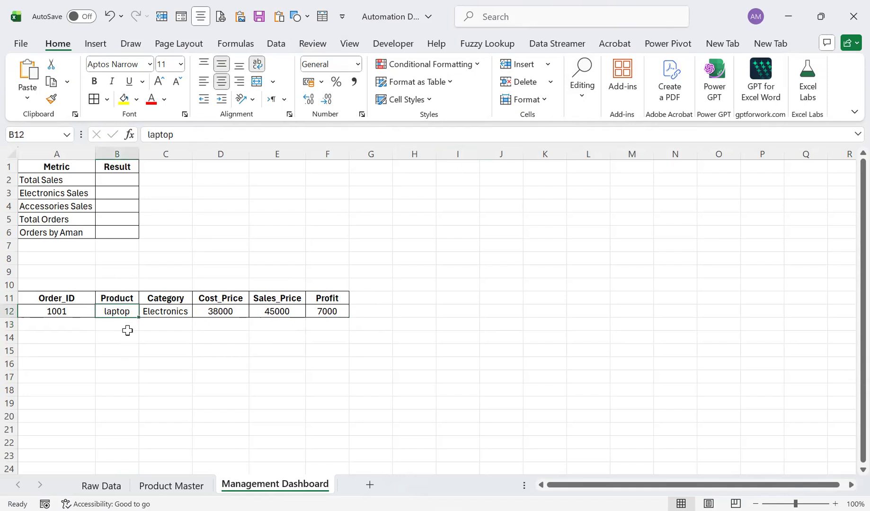
pyautogui.click(149, 485)
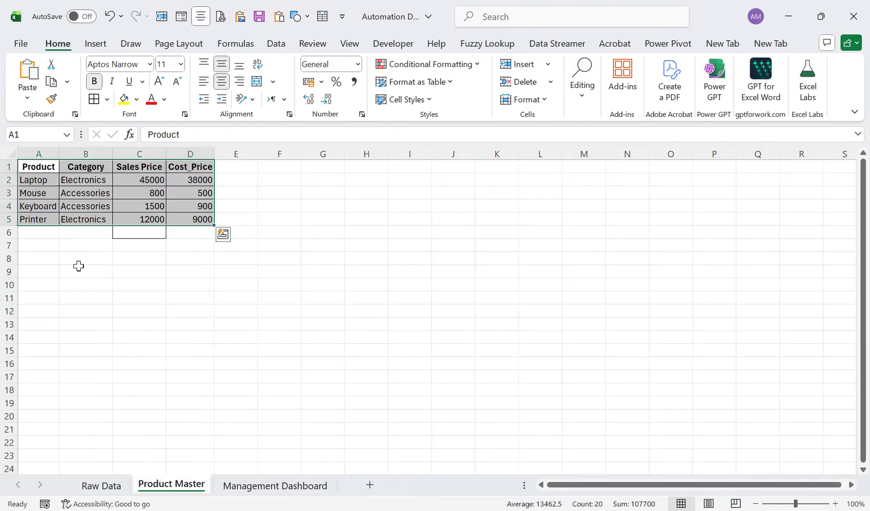
pyautogui.click(248, 487)
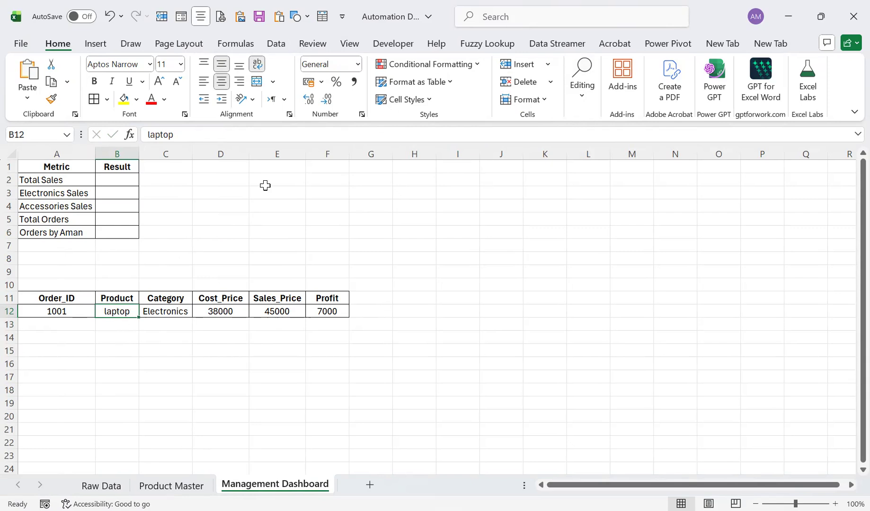
pyautogui.click(172, 486)
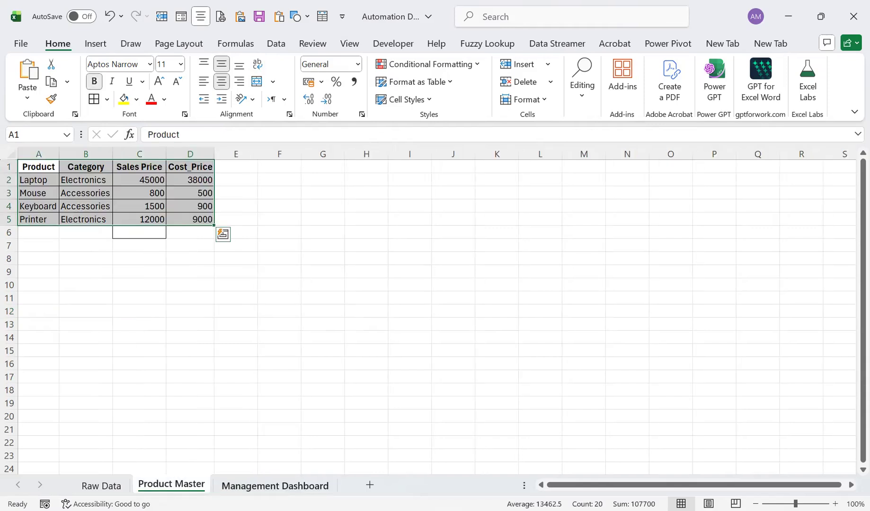
pyautogui.click(255, 486)
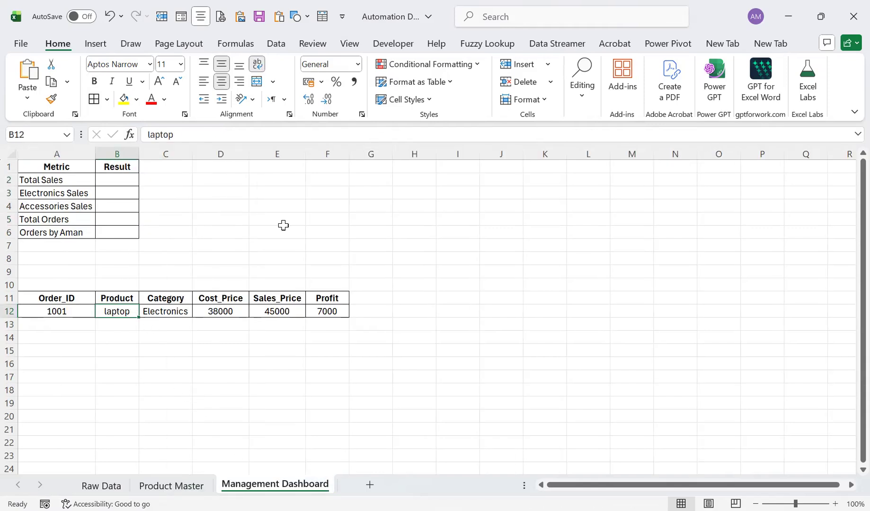
pyautogui.write('Mouse')
pyautogui.press('Return')
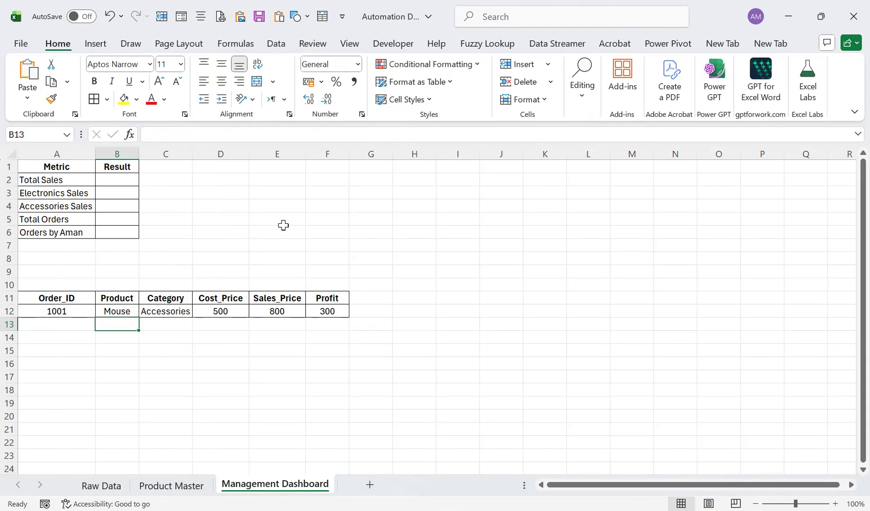
pyautogui.moveTo(165, 310); pyautogui.dragTo(325, 307)
pyautogui.click(127, 309)
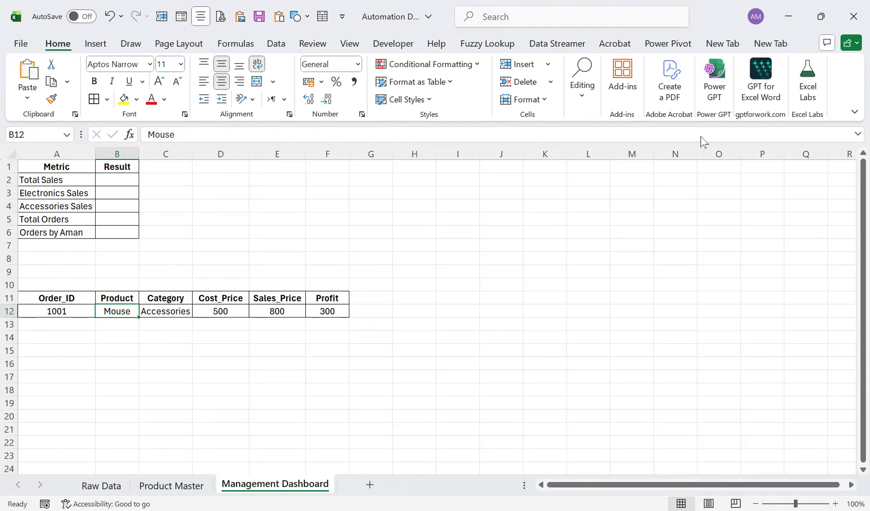
pyautogui.click(799, 21)
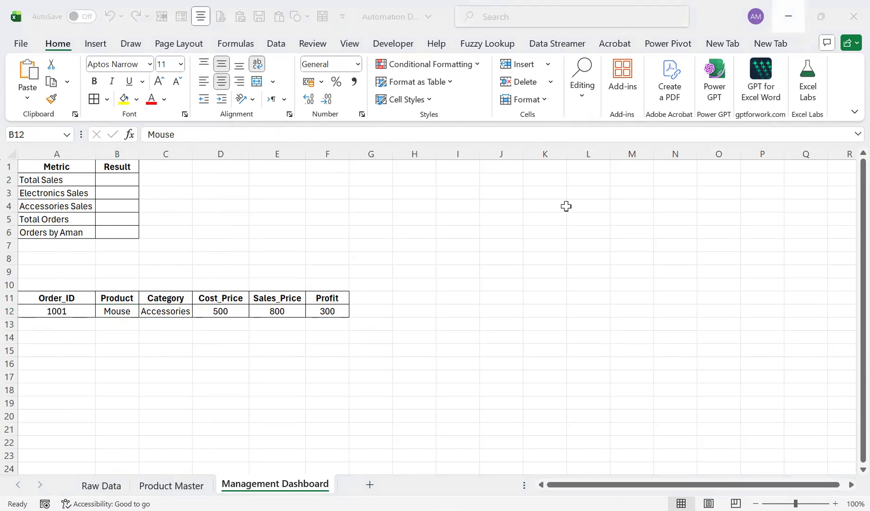
pyautogui.moveTo(59, 310); pyautogui.dragTo(315, 310)
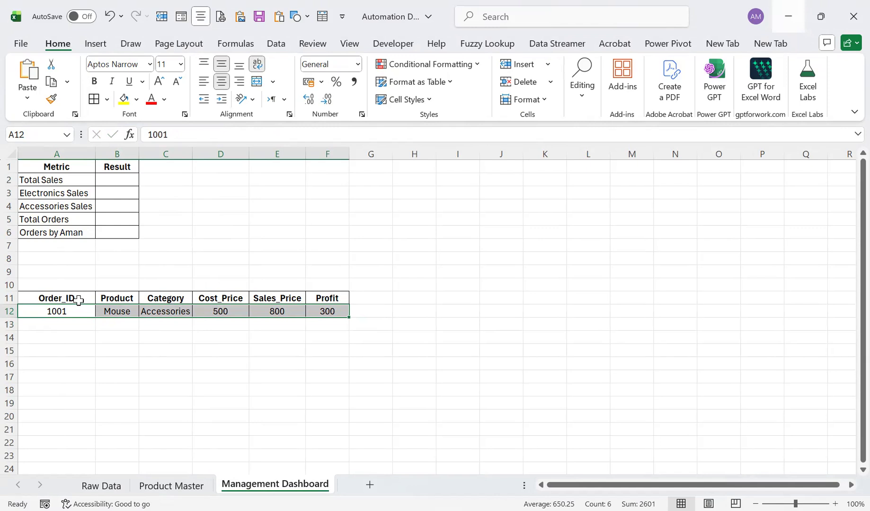
pyautogui.moveTo(78, 300); pyautogui.dragTo(326, 311)
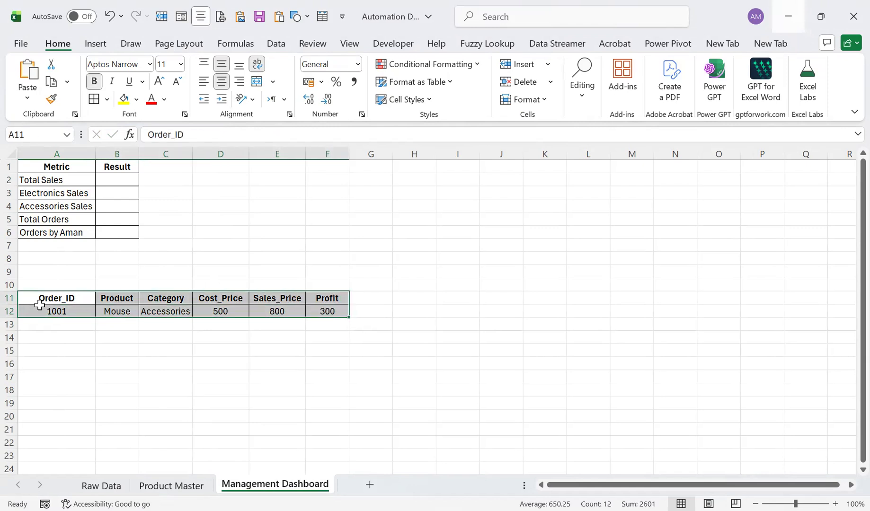